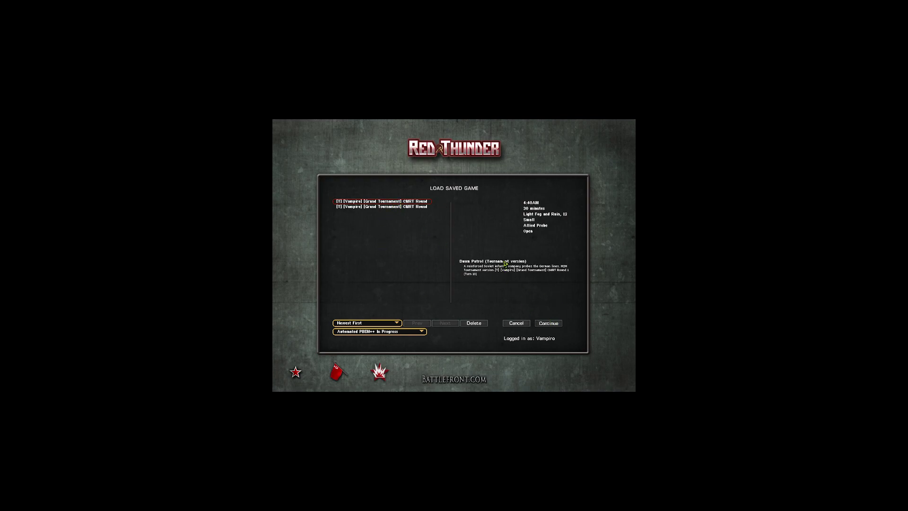
Load the selected tournament save into its paused Replay Phase.
key(Return)
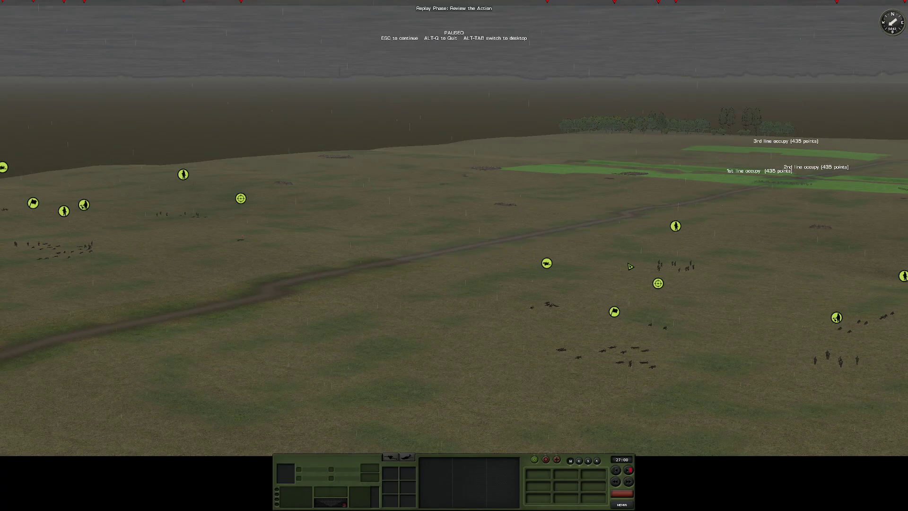
scroll(630, 265, down, 5)
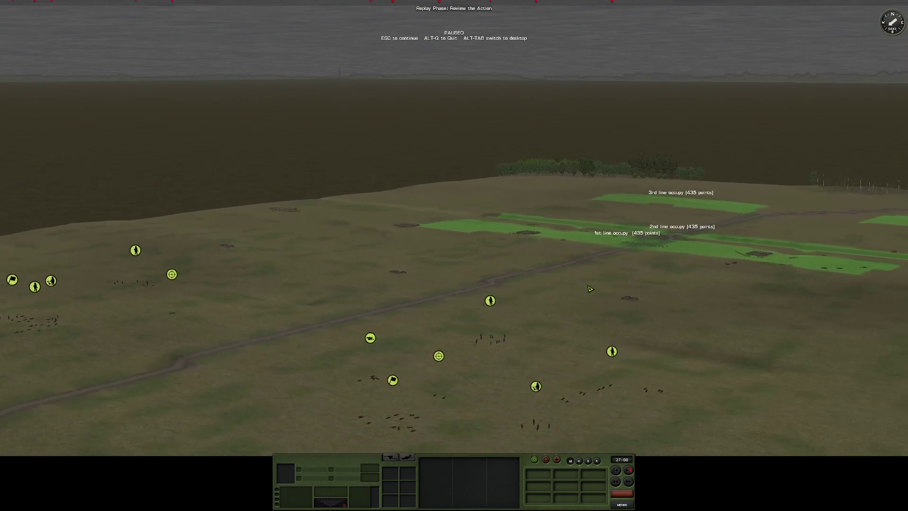
Run the replay briefly while panning across the battlefield, then pause it.
key(Escape)
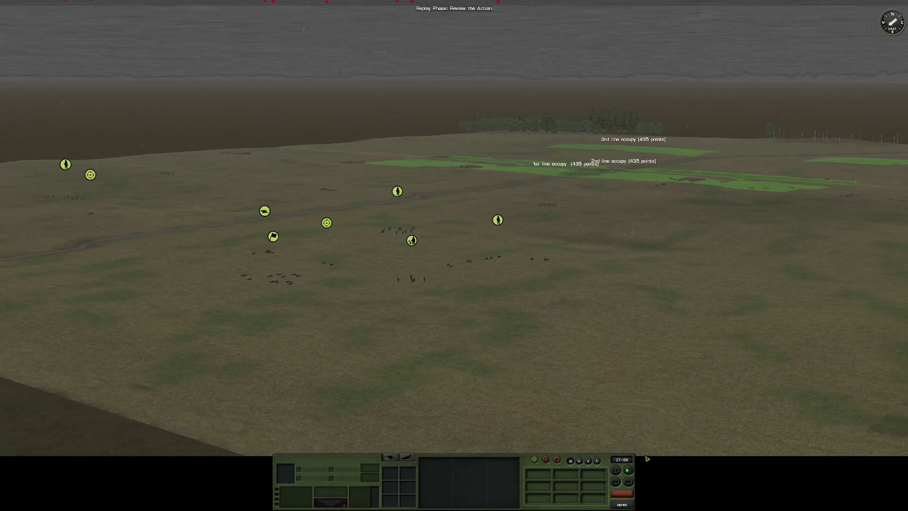
mouse_move(646, 355)
mouse_down()
mouse_move(439, 310)
mouse_move(491, 298)
mouse_up()
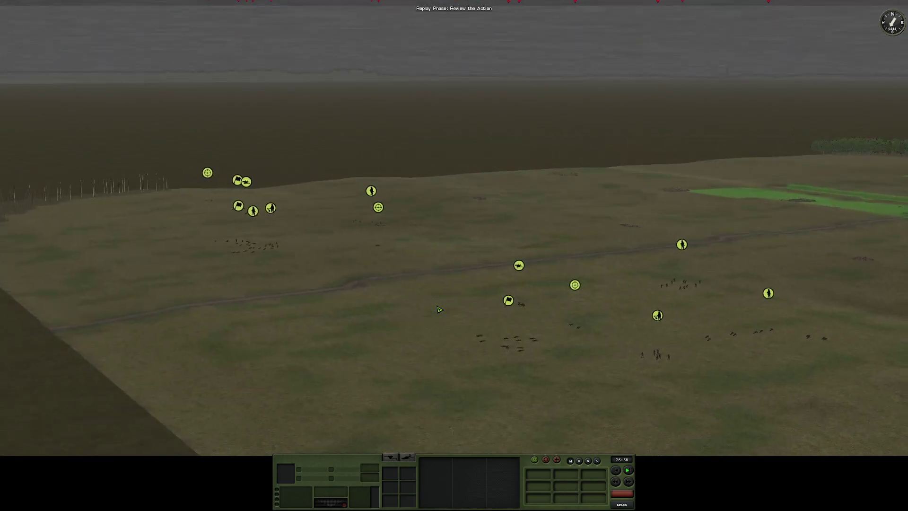
key(Escape)
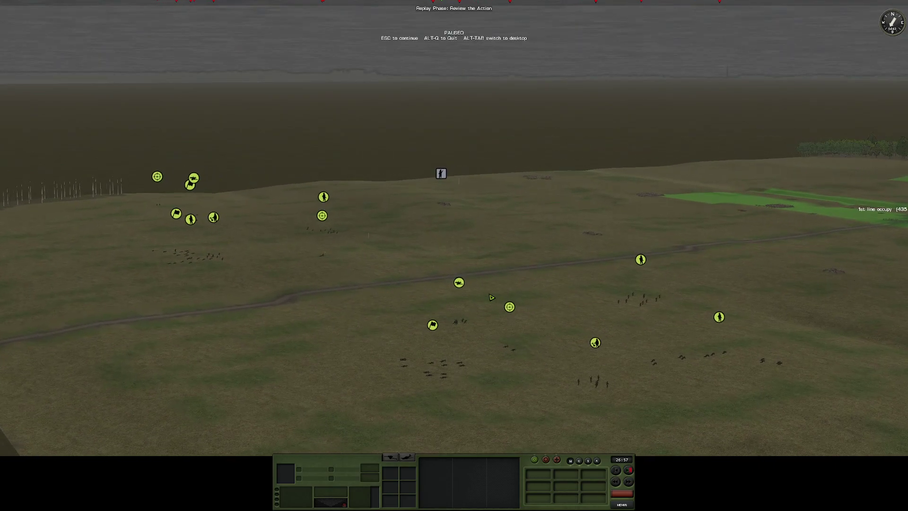
scroll(491, 297, up, 5)
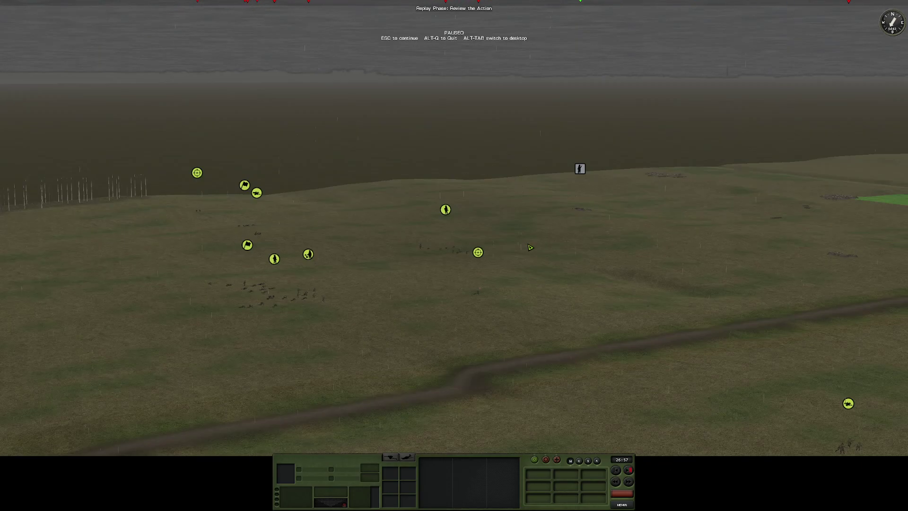
scroll(530, 247, up, 6)
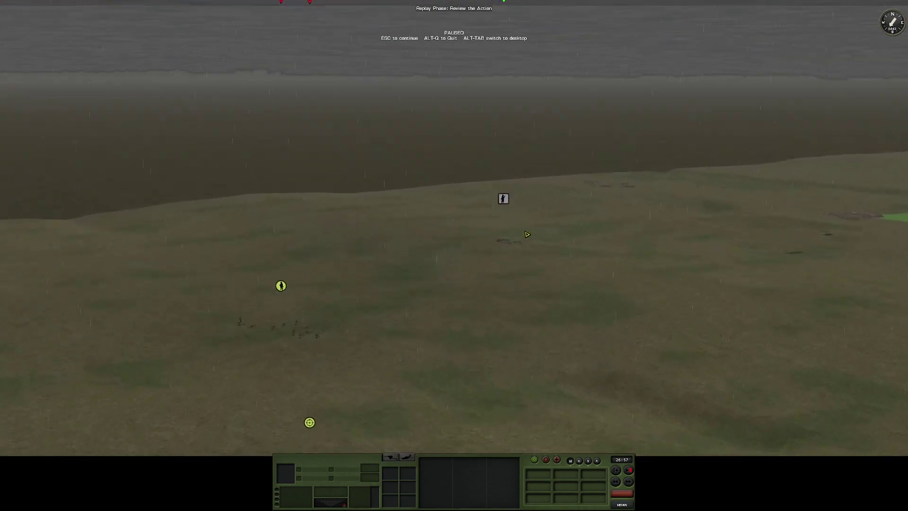
scroll(520, 238, up, 6)
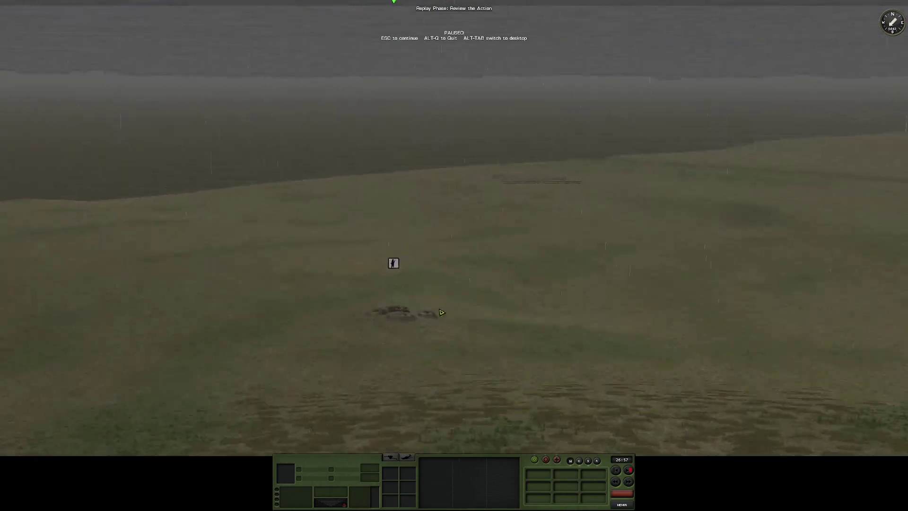
scroll(450, 399, up, 5)
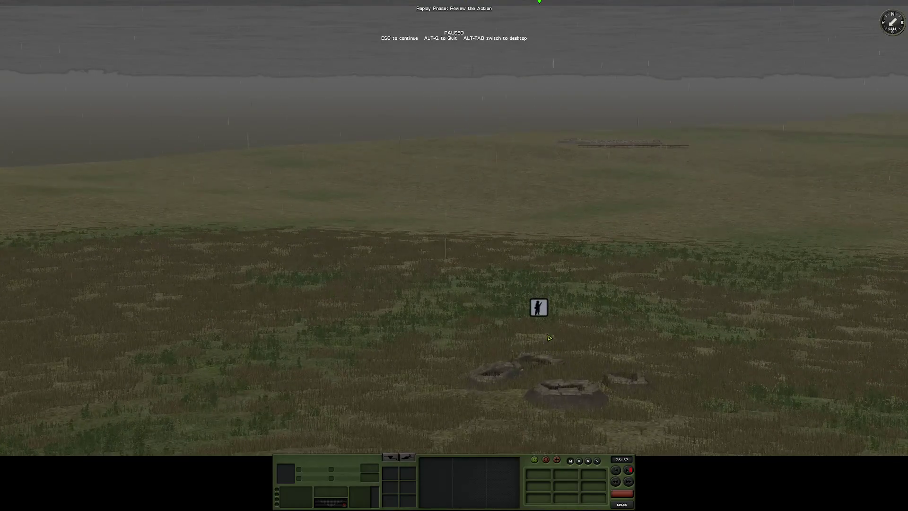
Fly the camera in low over the infantry foxholes and their positions.
key(a)
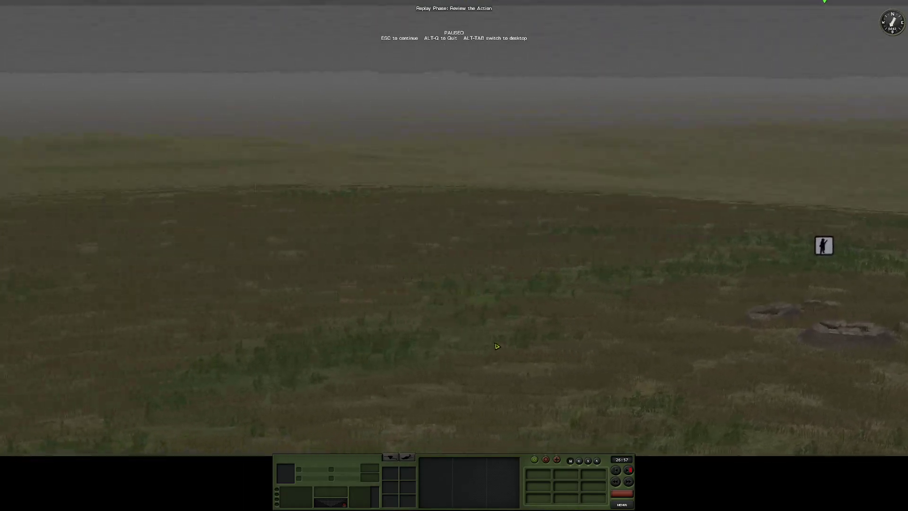
key(d)
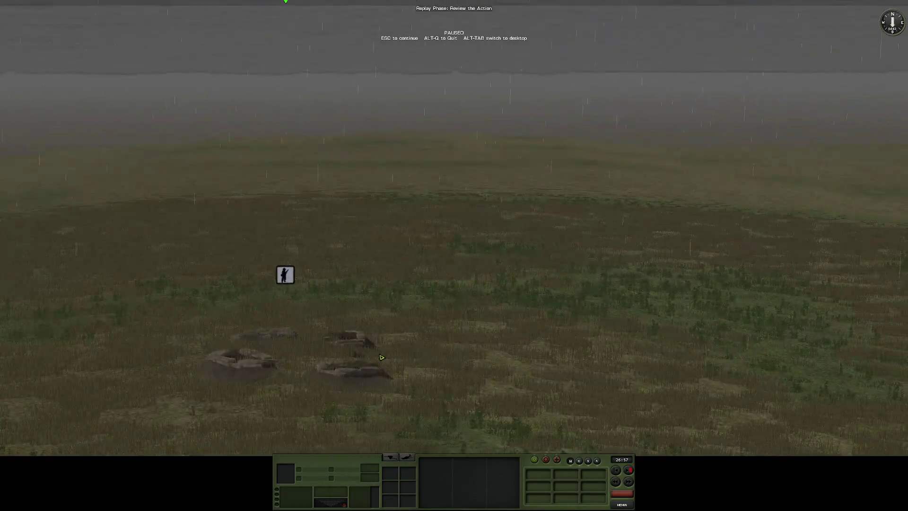
key(a)
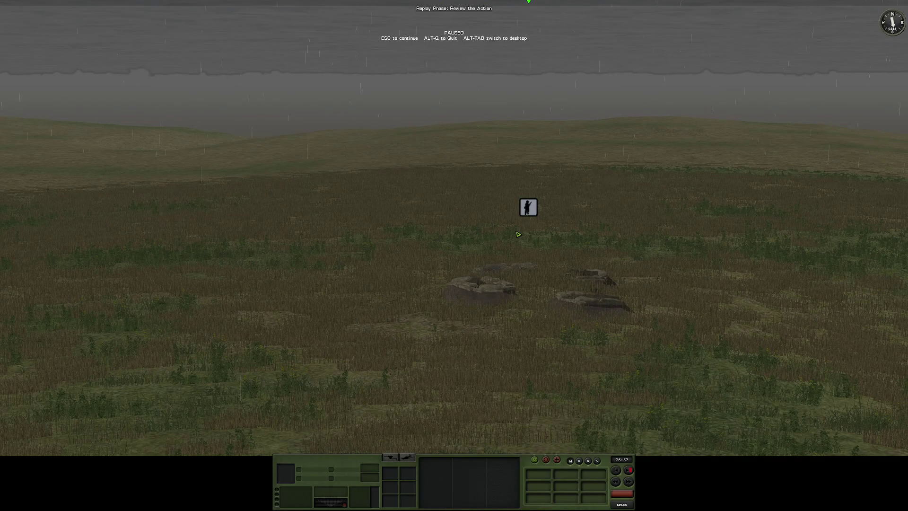
key(a)
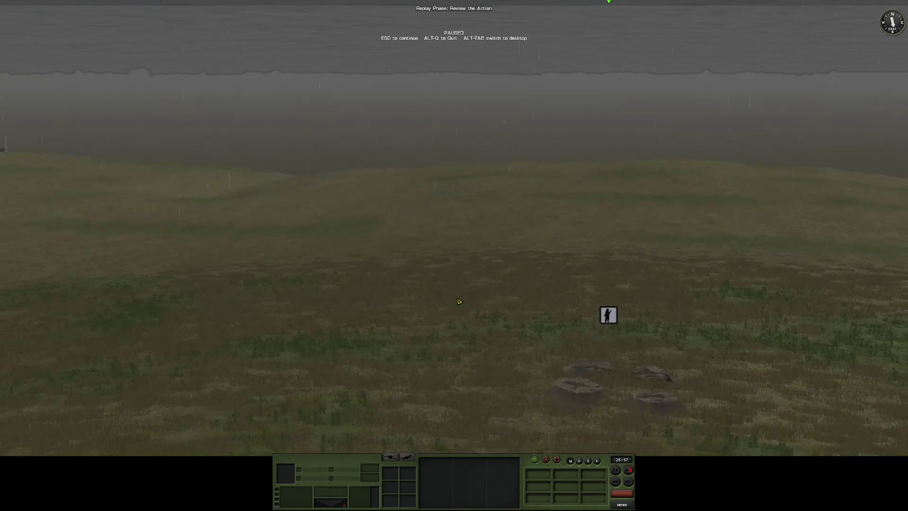
key(s)
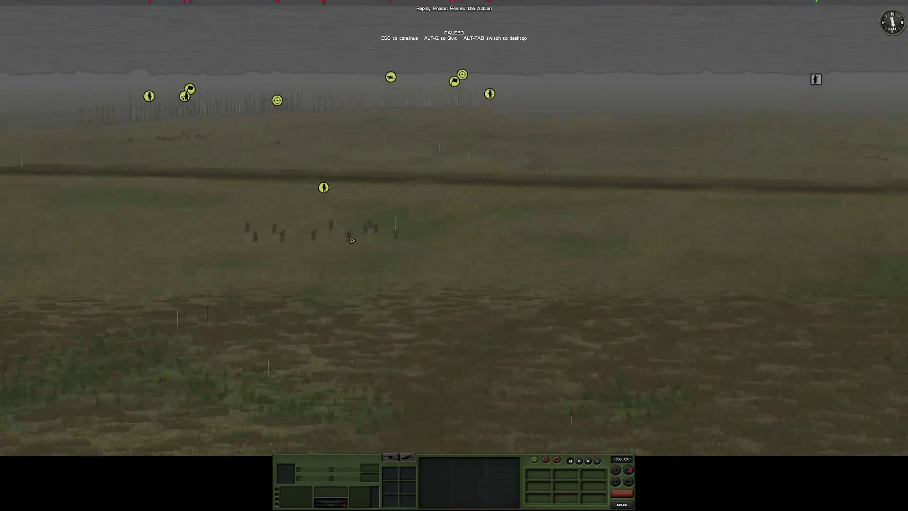
key(w)
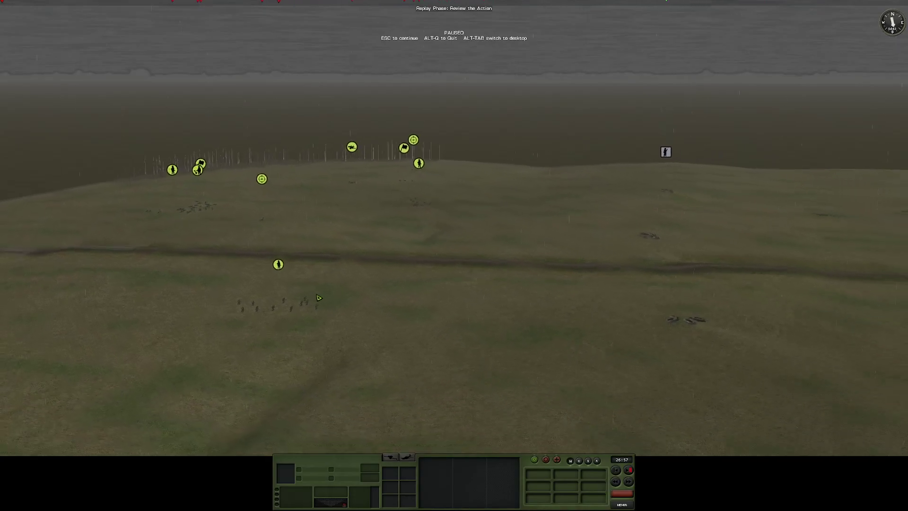
key(w)
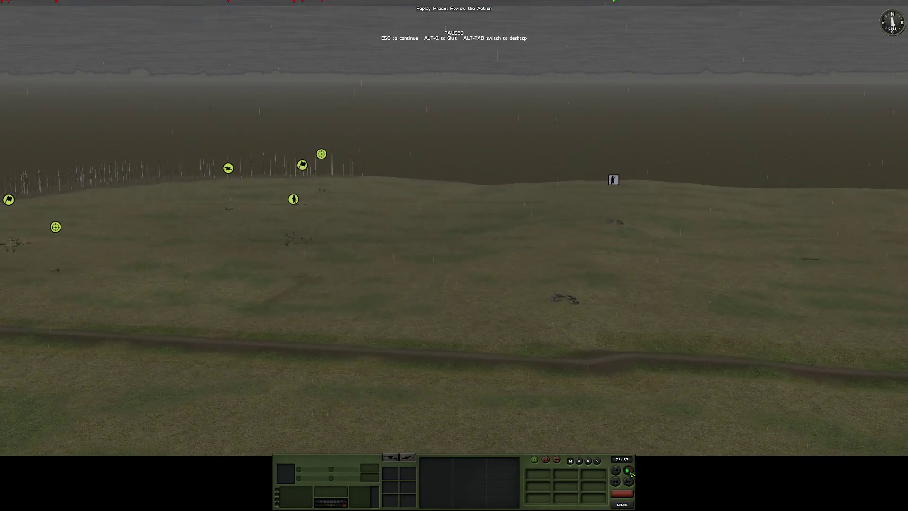
key(s)
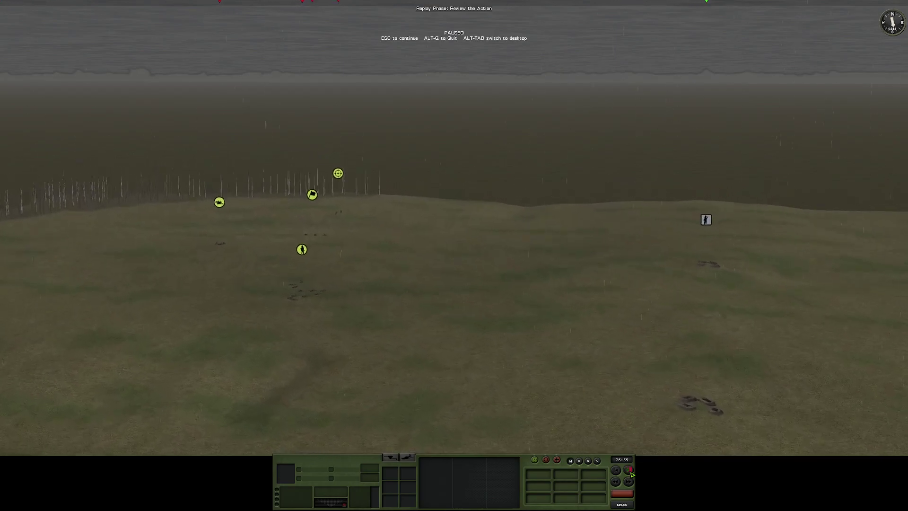
key(w)
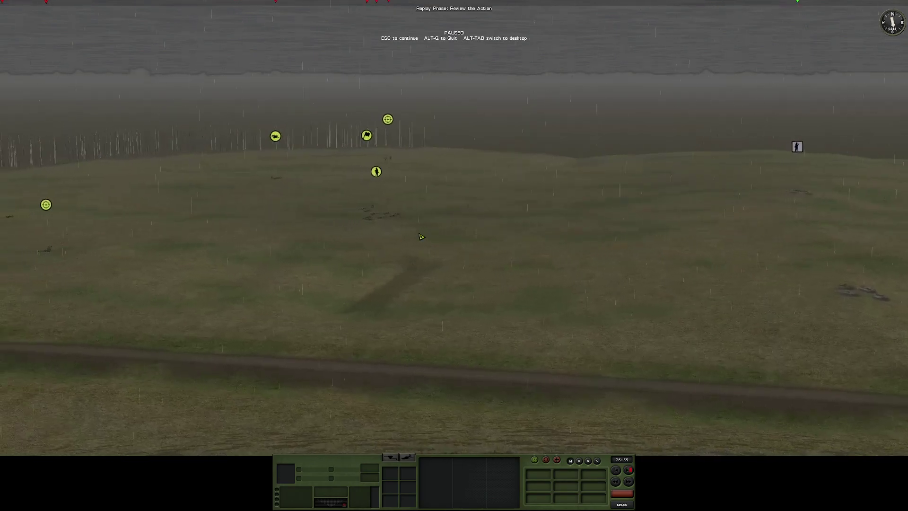
Follow the units toward the road and objective zones as the replay plays.
key(w)
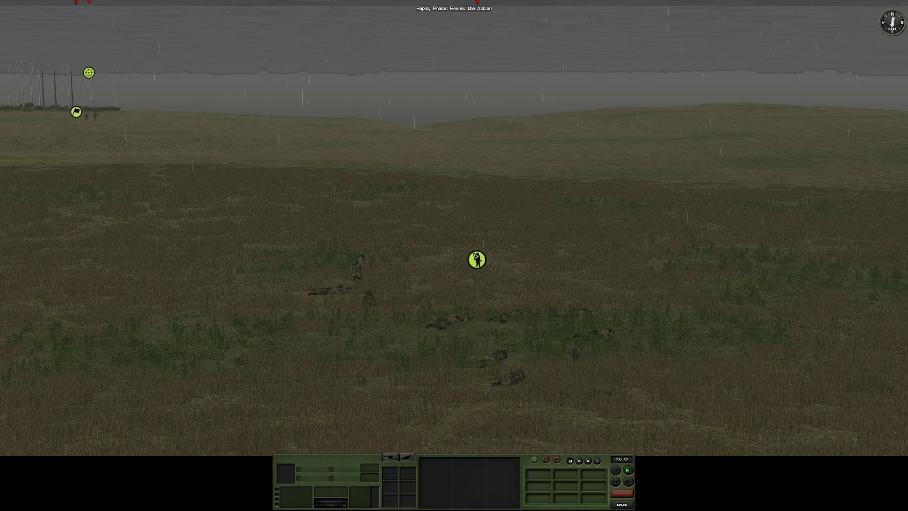
key(e)
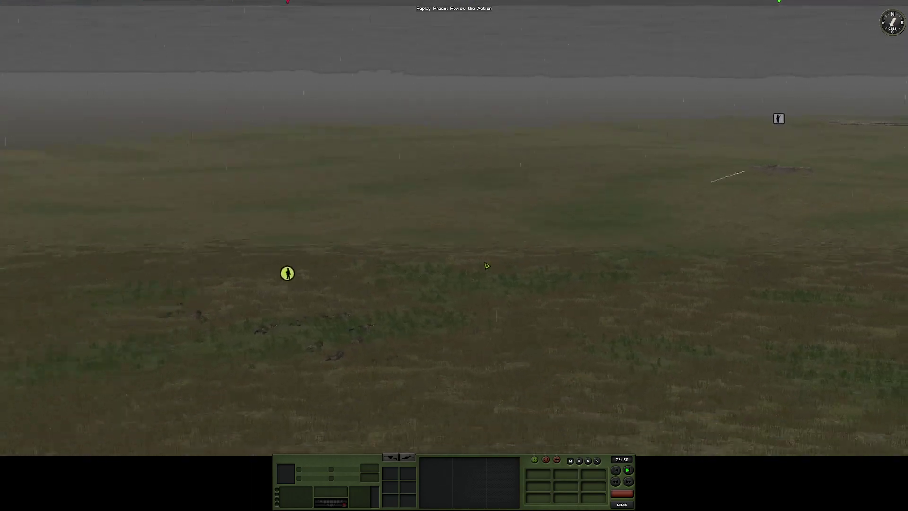
key(e)
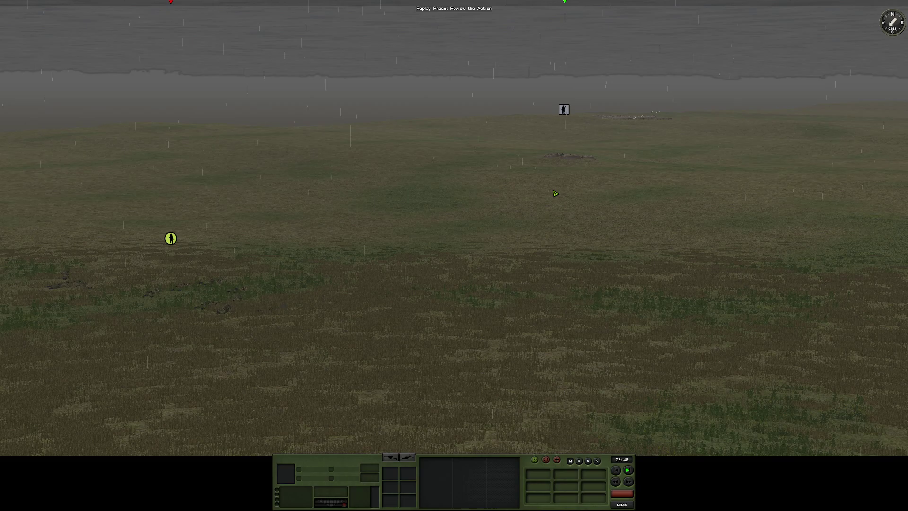
key(e)
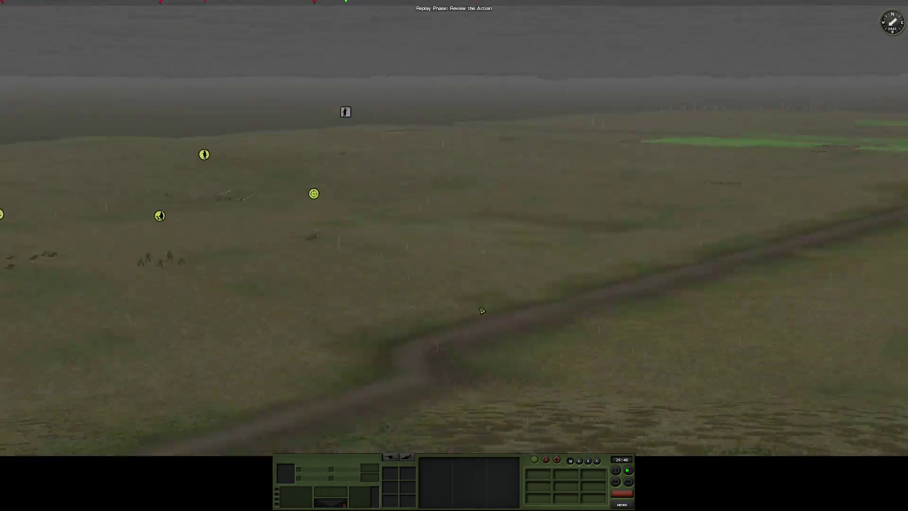
key(e)
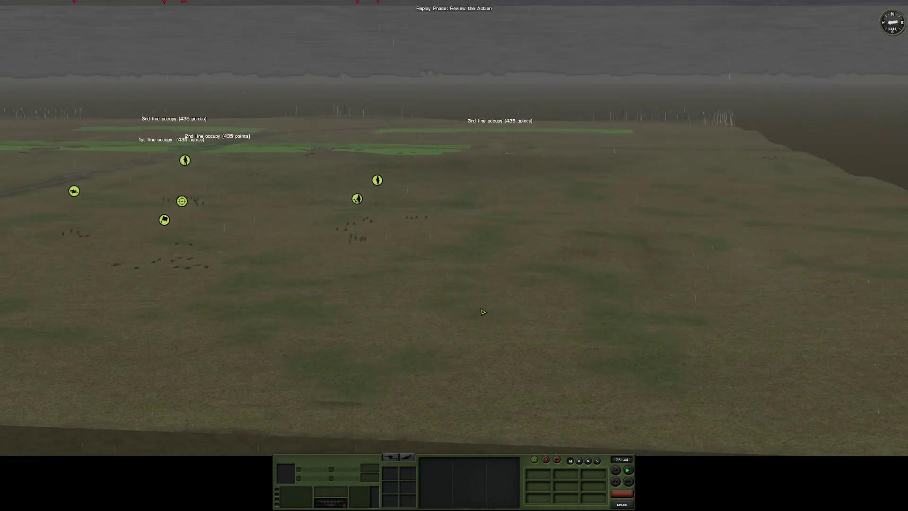
key(e)
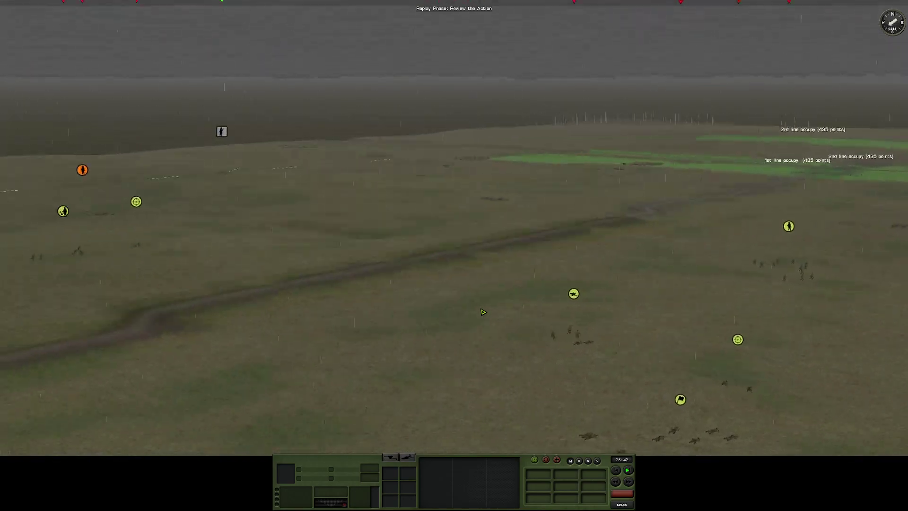
key(e)
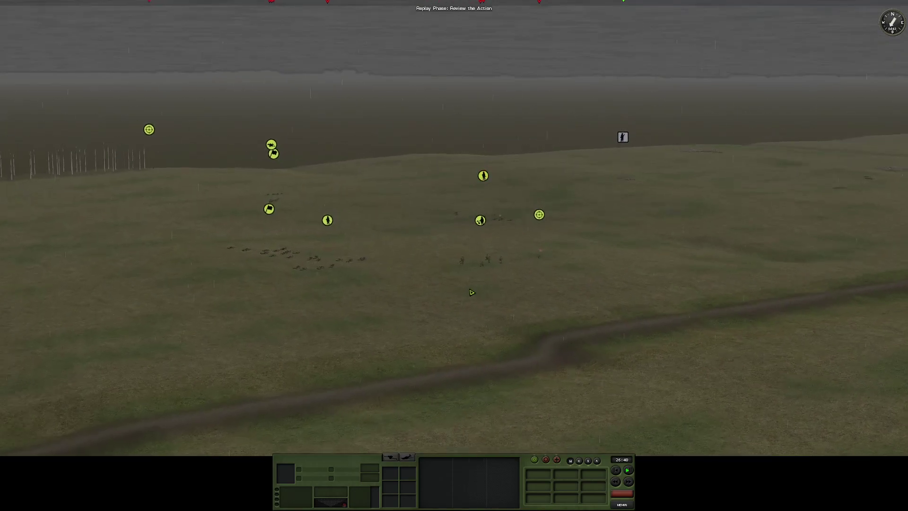
key(w)
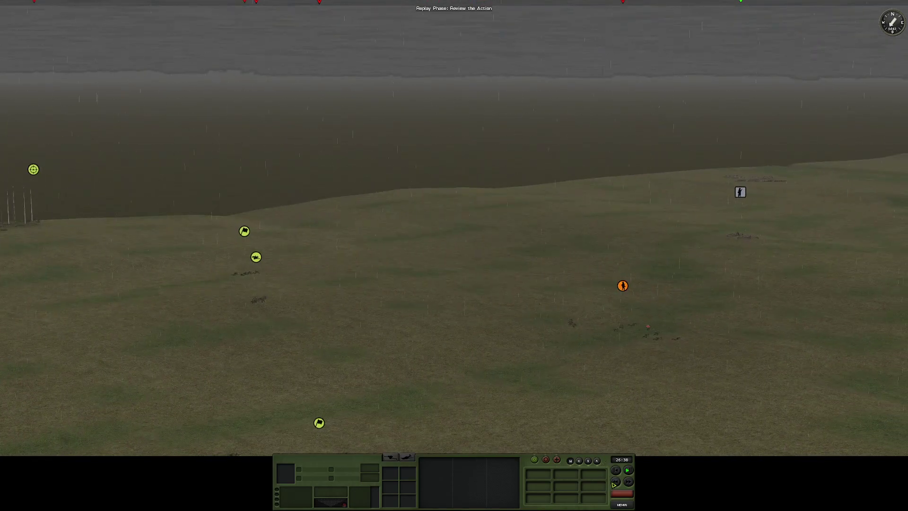
key(w)
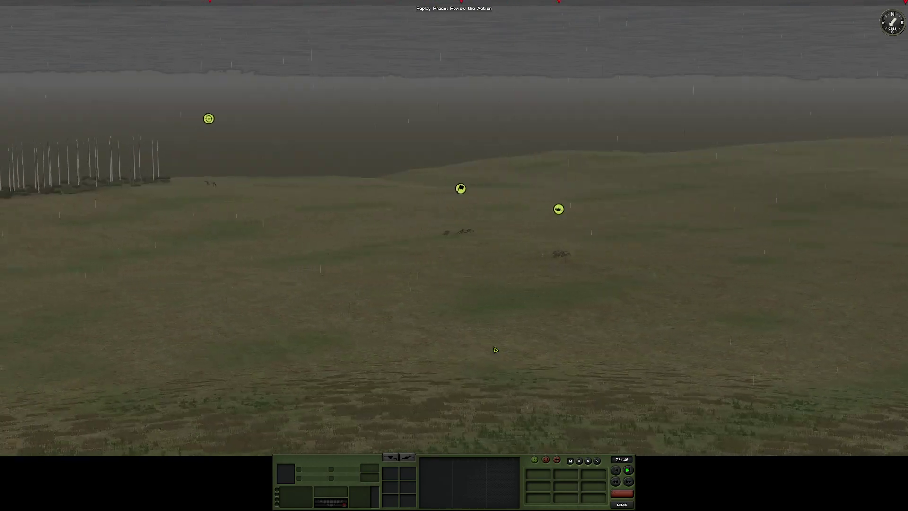
key(e)
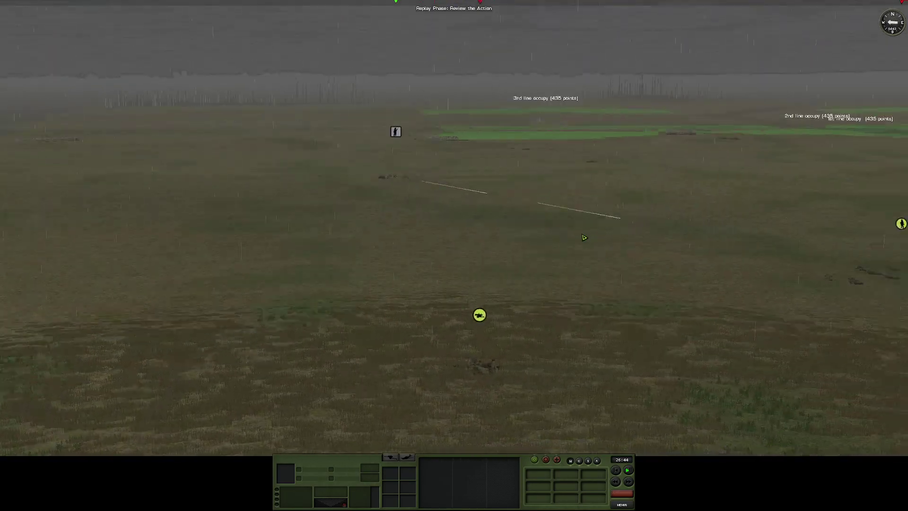
key(w)
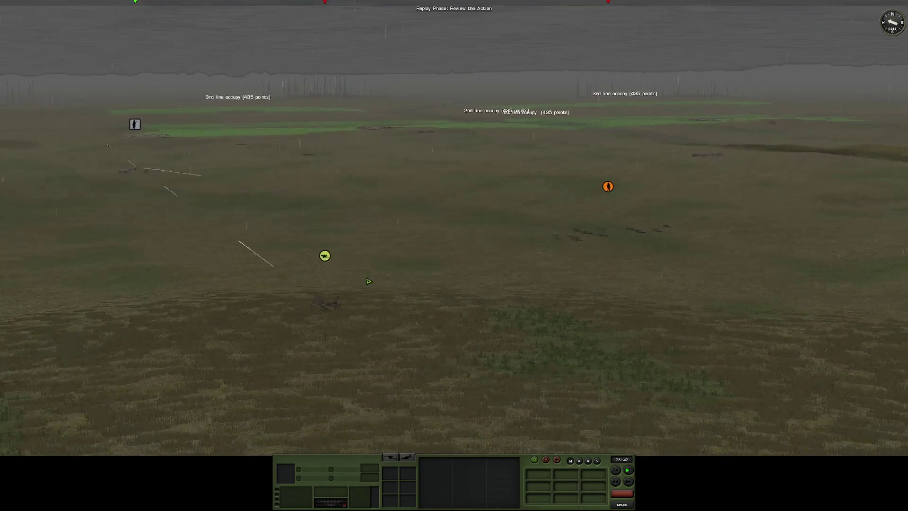
key(a)
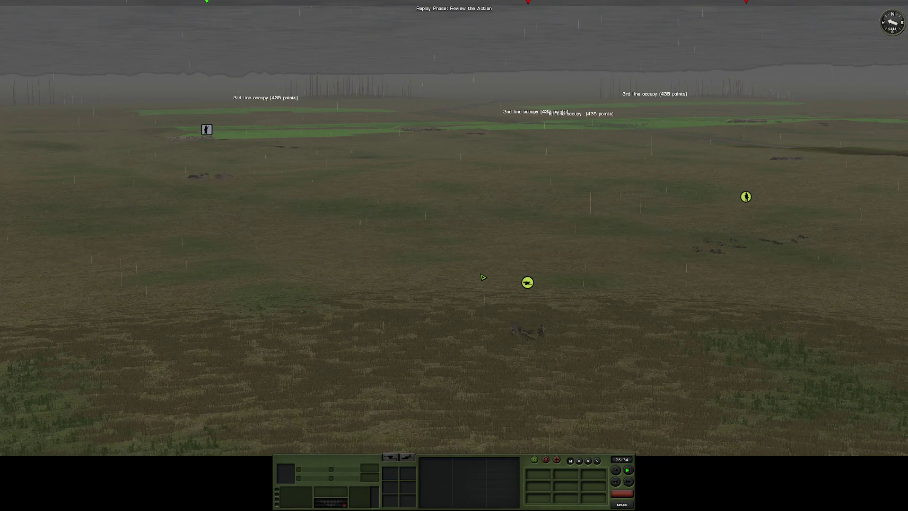
key(s)
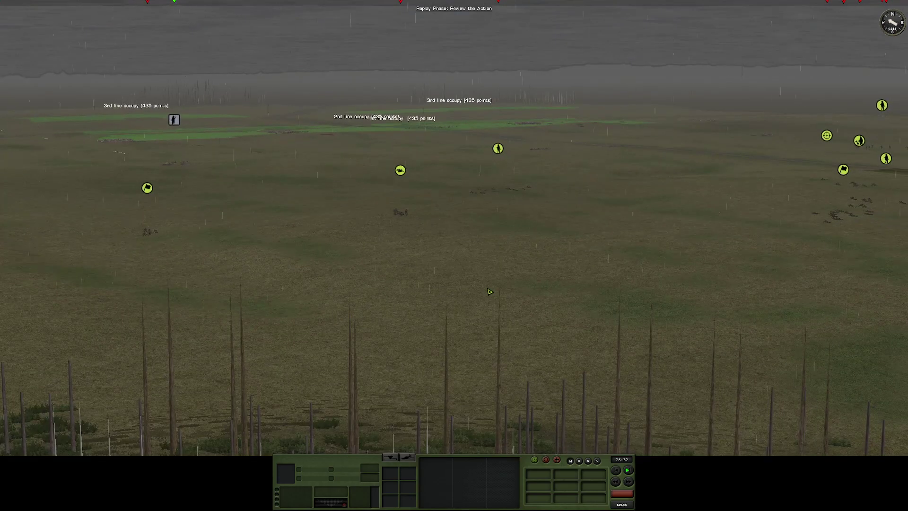
key(w)
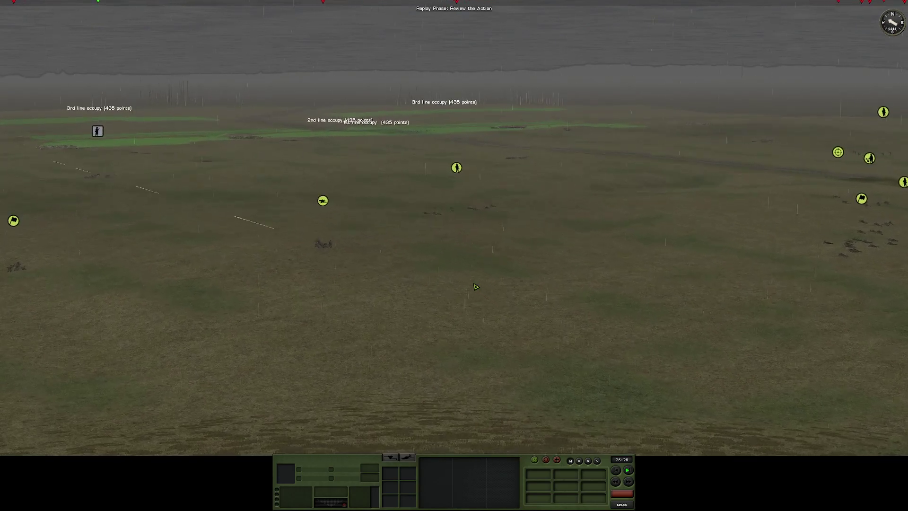
key(w)
key(d)
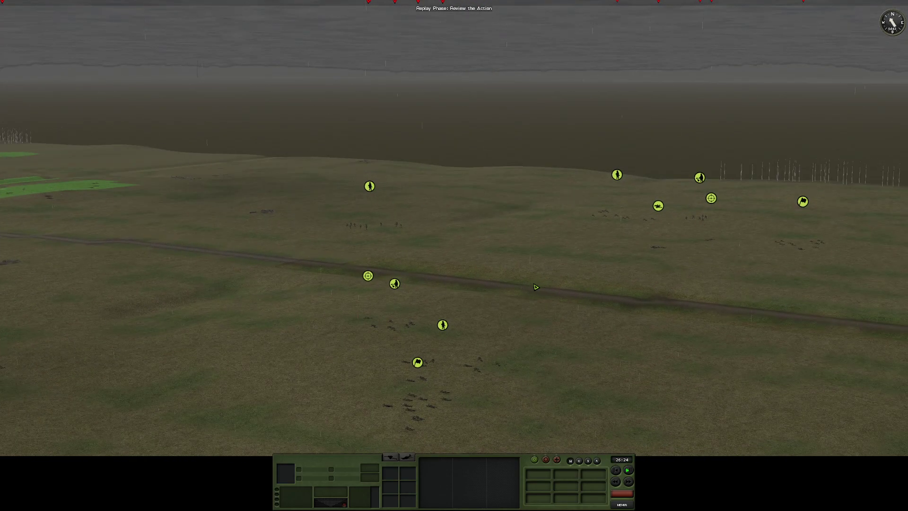
key(a)
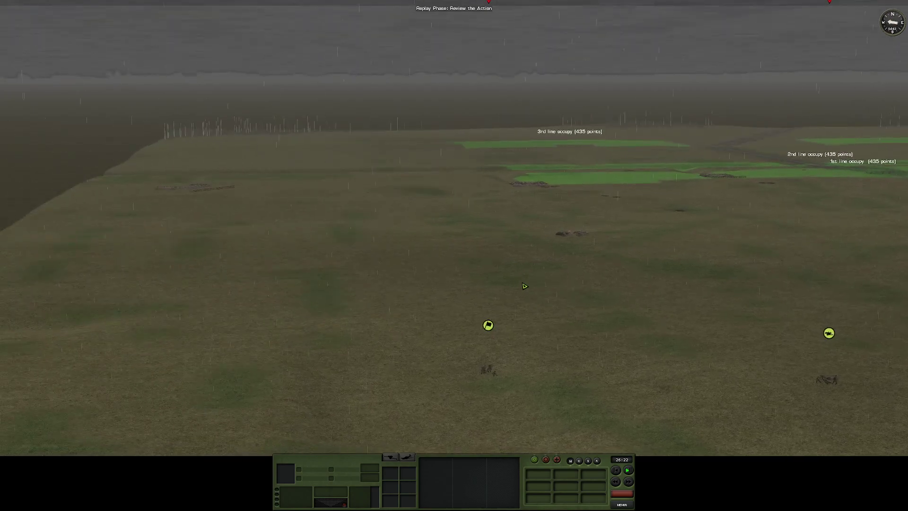
key(d)
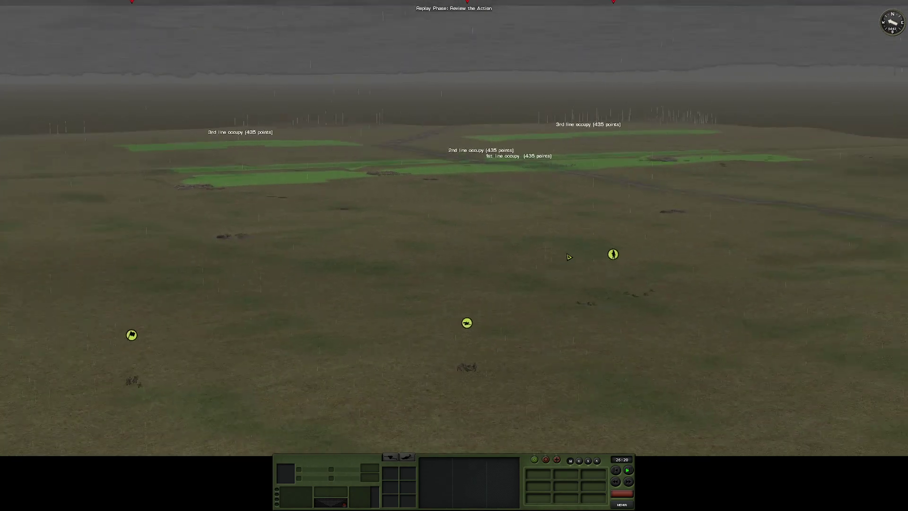
Check the 3rd Squad's status, then track the foxholes and troops until DONE appears.
click(613, 254)
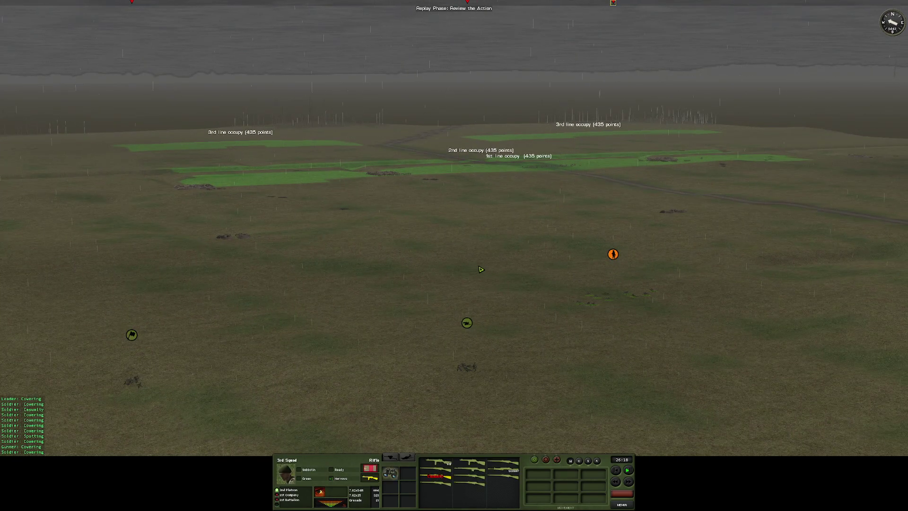
click(479, 269)
key(w)
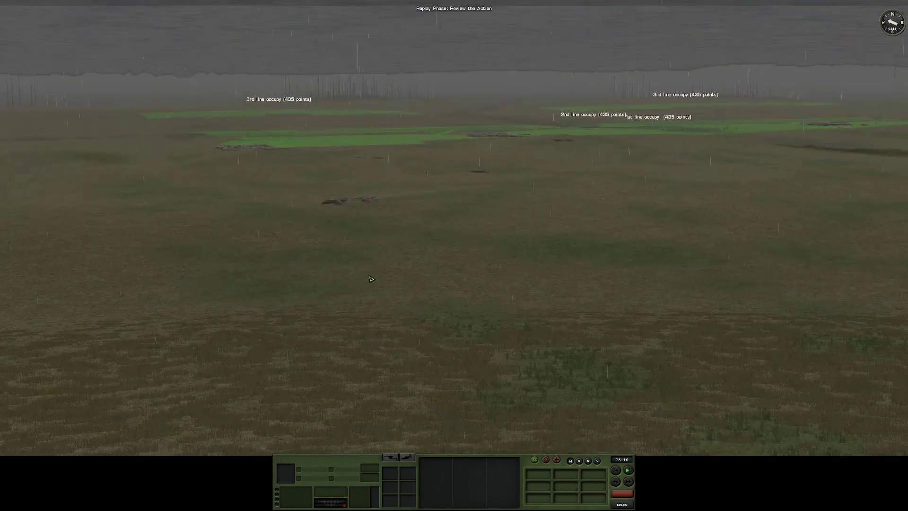
key(w)
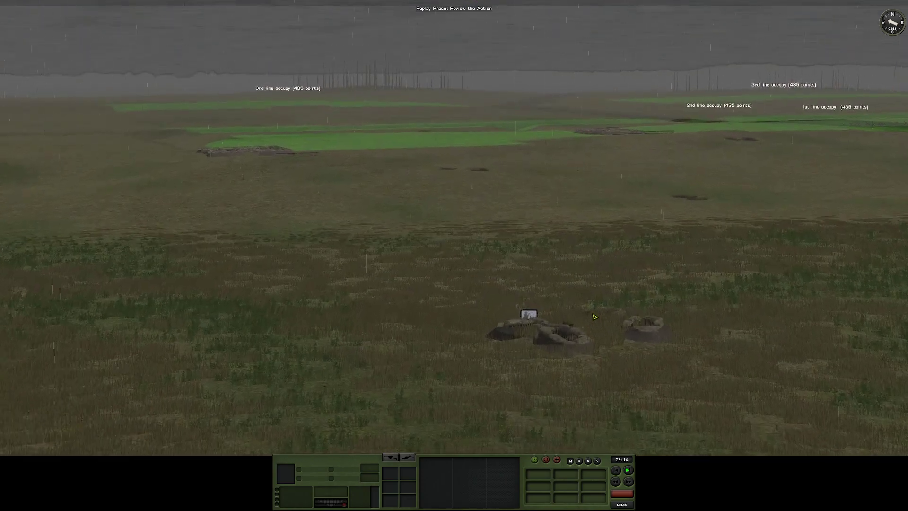
key(w)
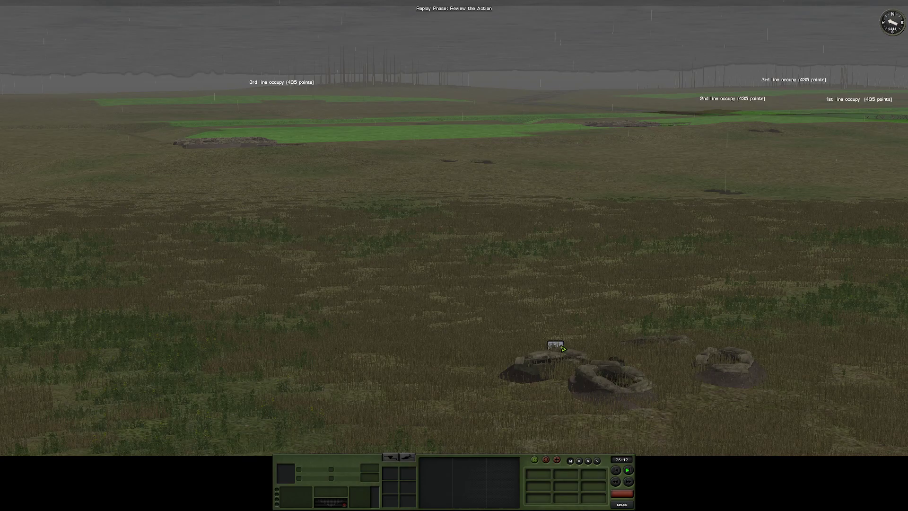
key(w)
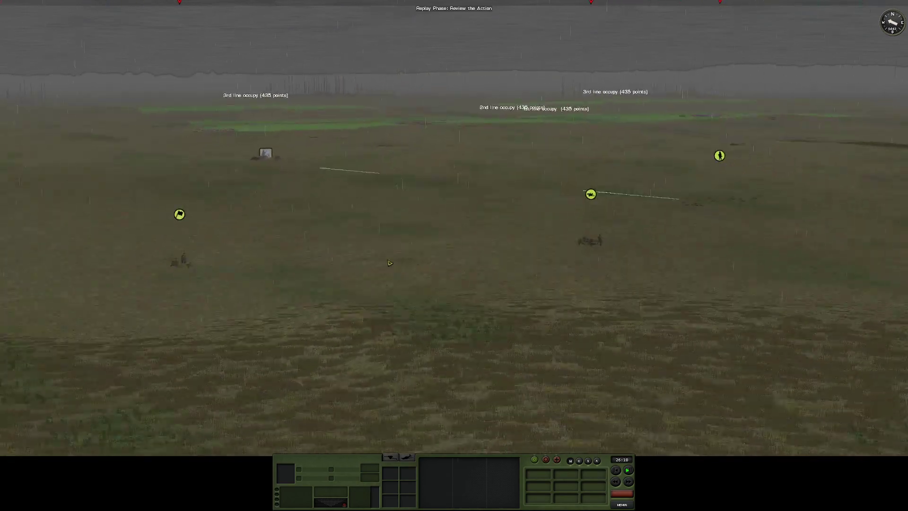
key(w)
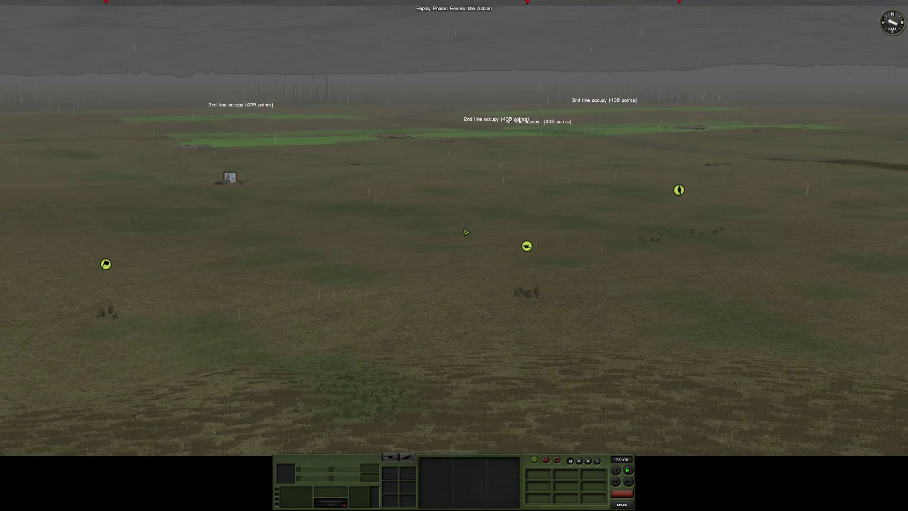
key(a)
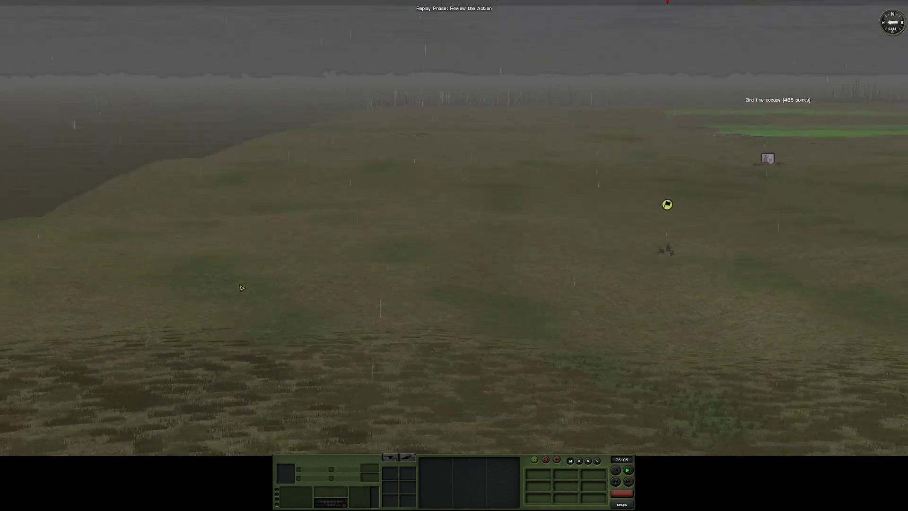
key(a)
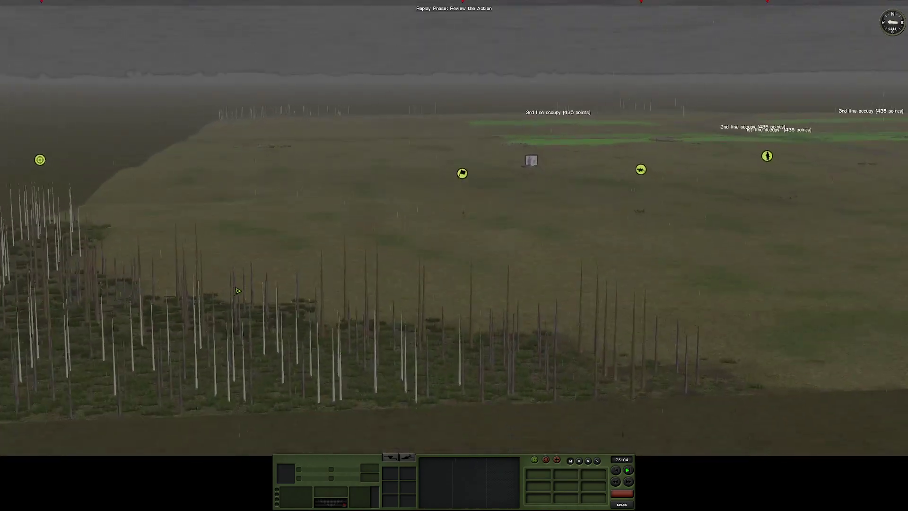
key(d)
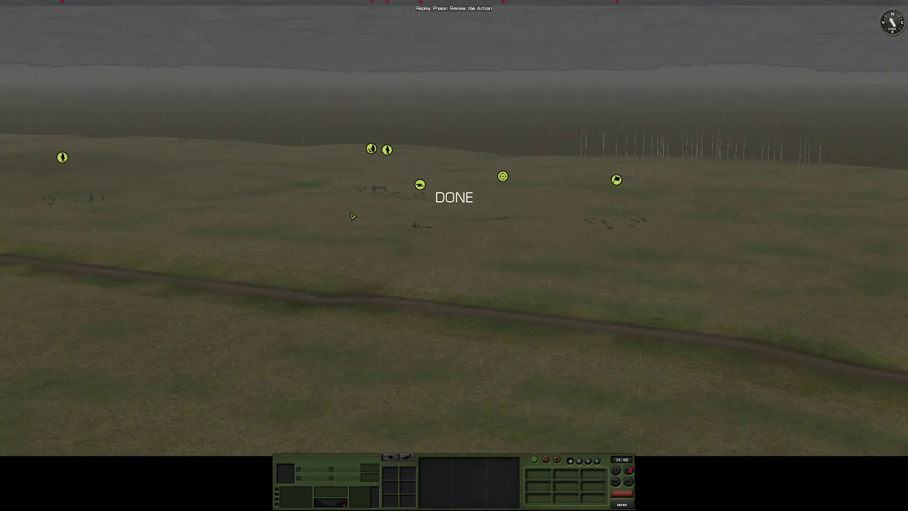
Close in on the sniper position and rewind the replay to 27:00.
key(d)
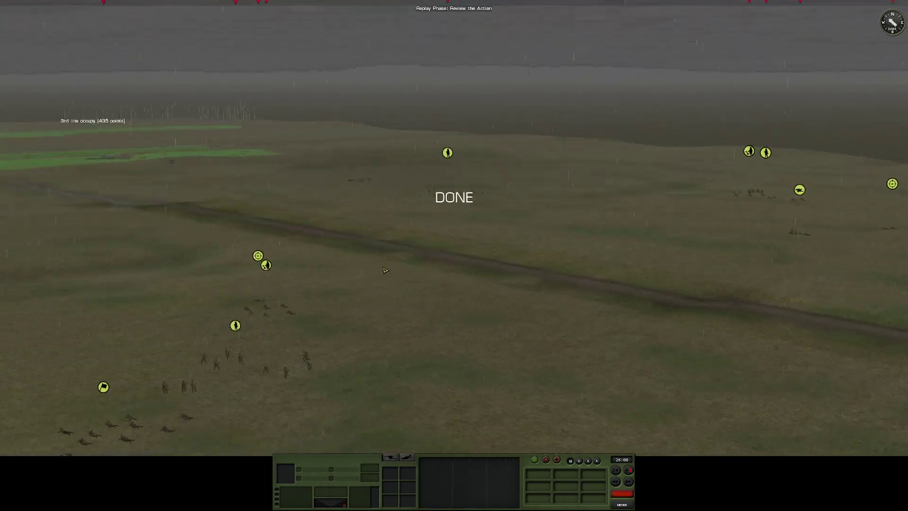
key(w)
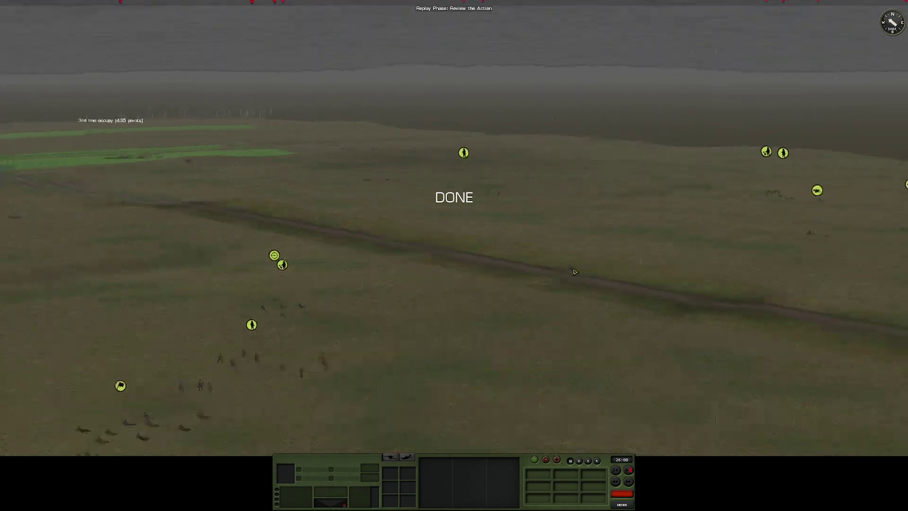
key(w)
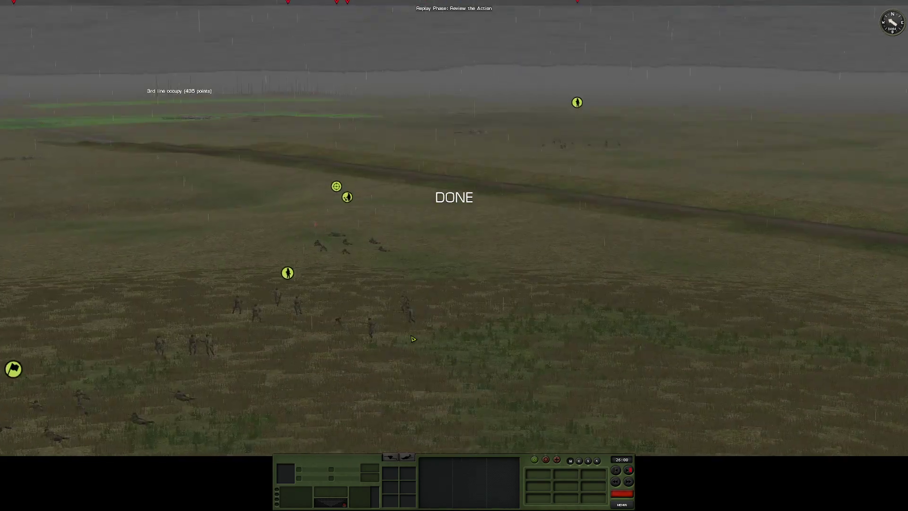
key(w)
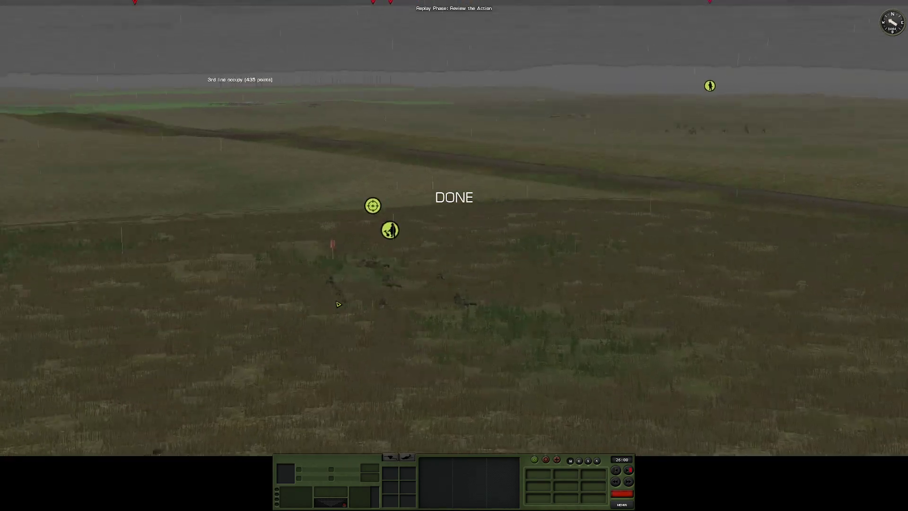
key(w)
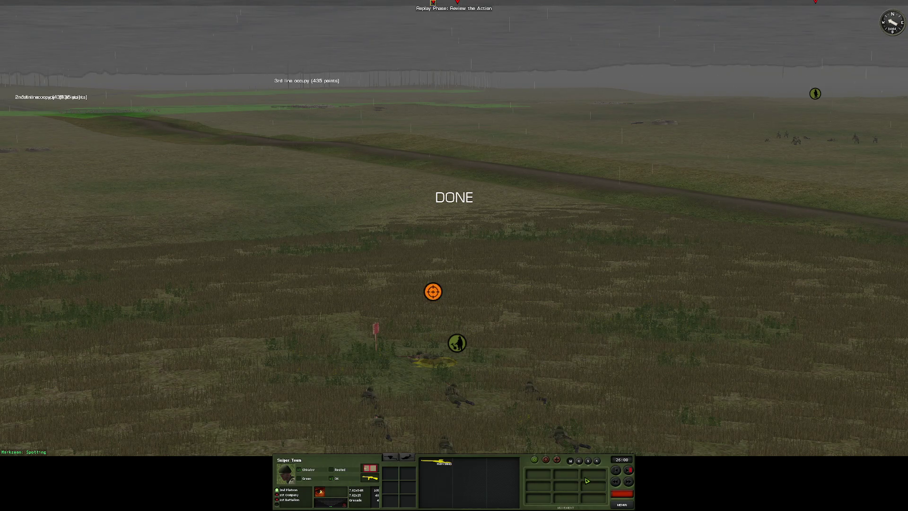
key(Escape)
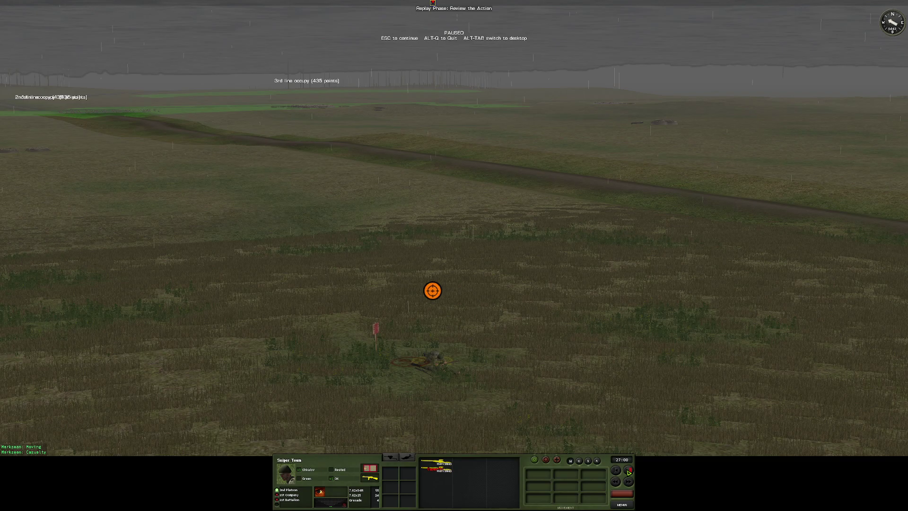
Resume the rewound replay, briefly selecting the sniper team, and survey the foxholes and road.
click(427, 245)
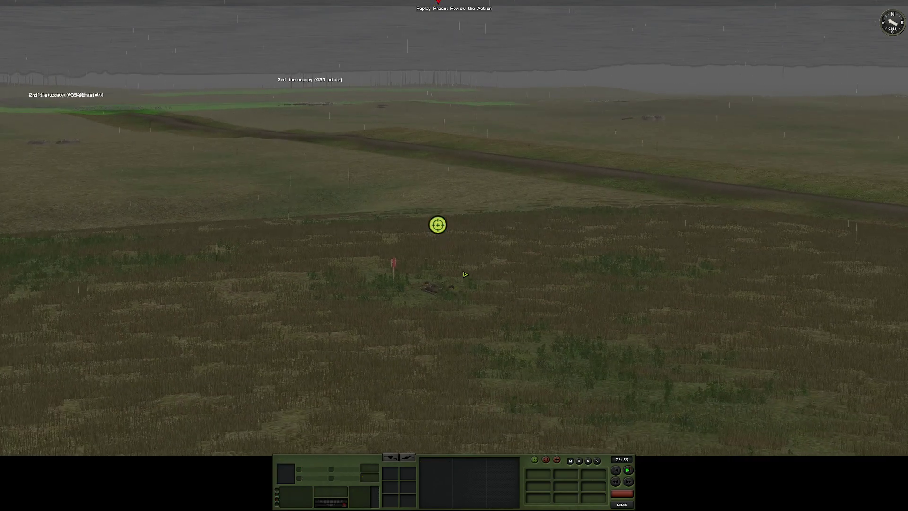
click(433, 243)
mouse_move(443, 275)
mouse_down()
mouse_move(358, 254)
mouse_move(539, 298)
mouse_up()
click(554, 349)
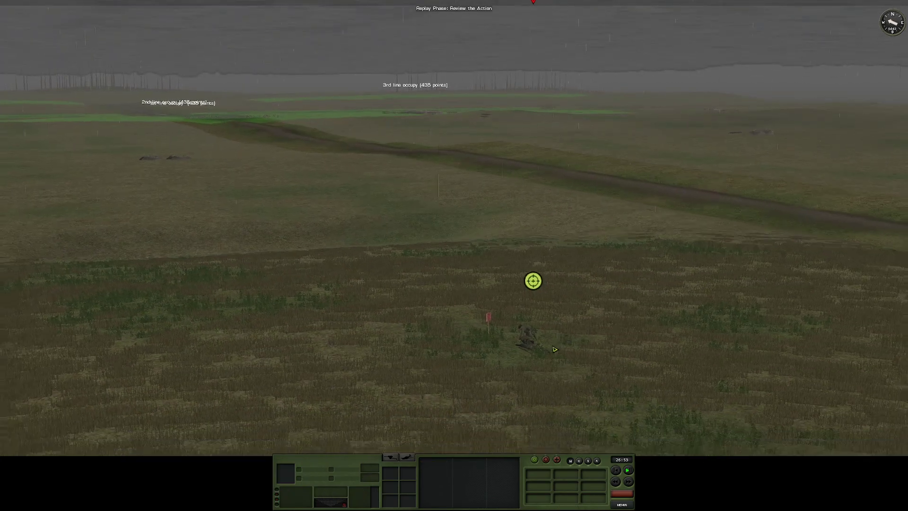
mouse_move(554, 350)
mouse_down()
mouse_move(483, 324)
mouse_move(468, 289)
mouse_move(483, 274)
mouse_move(443, 319)
mouse_up()
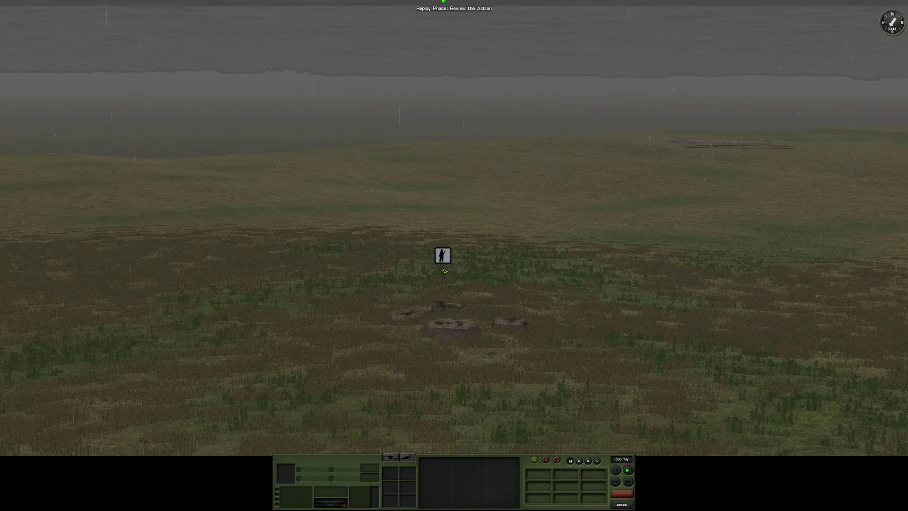
drag(443, 277, 459, 353)
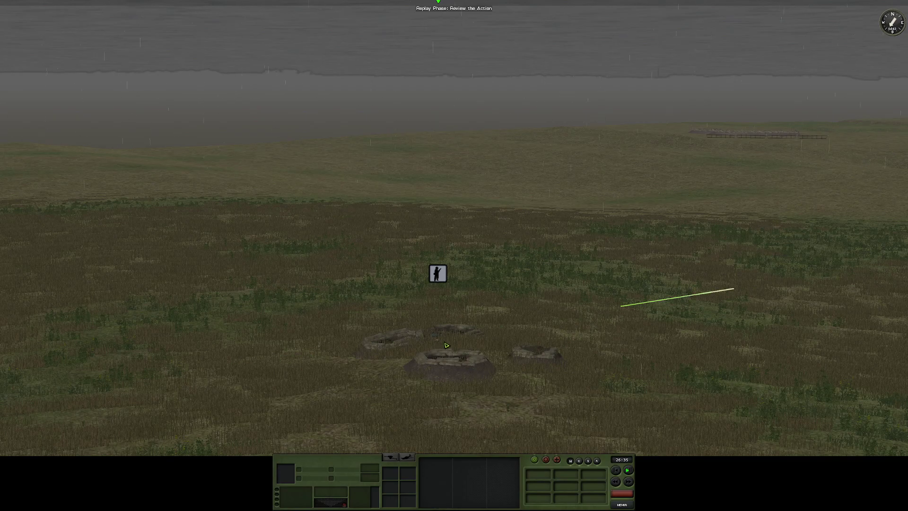
drag(446, 340, 446, 383)
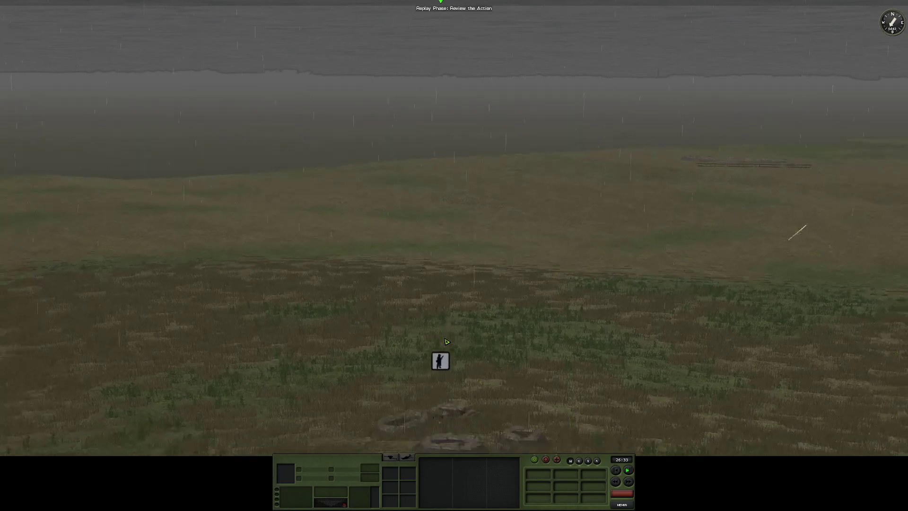
mouse_move(447, 341)
mouse_down()
mouse_move(444, 260)
mouse_move(374, 267)
mouse_move(410, 289)
mouse_up()
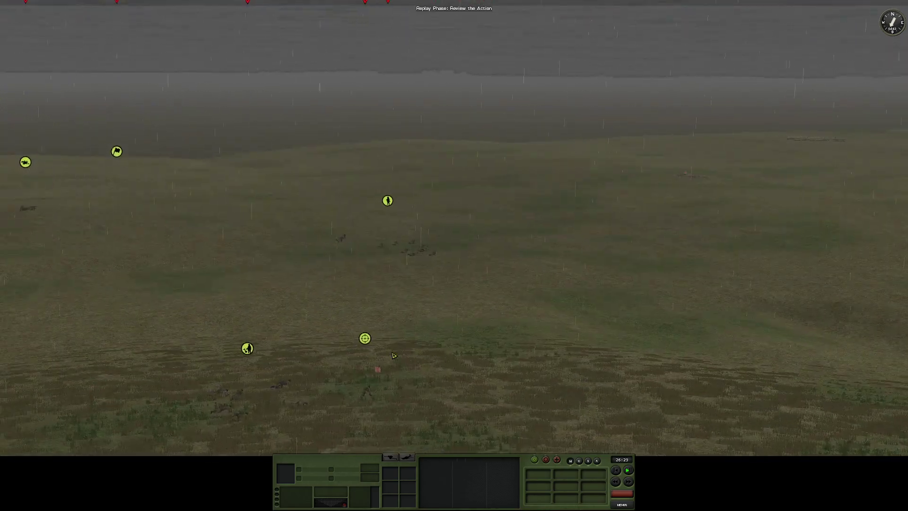
mouse_move(394, 355)
mouse_down()
mouse_move(579, 383)
mouse_move(575, 260)
mouse_move(553, 120)
mouse_up()
Check the Sniper Team's status, then follow the advancing squads until DONE.
click(555, 242)
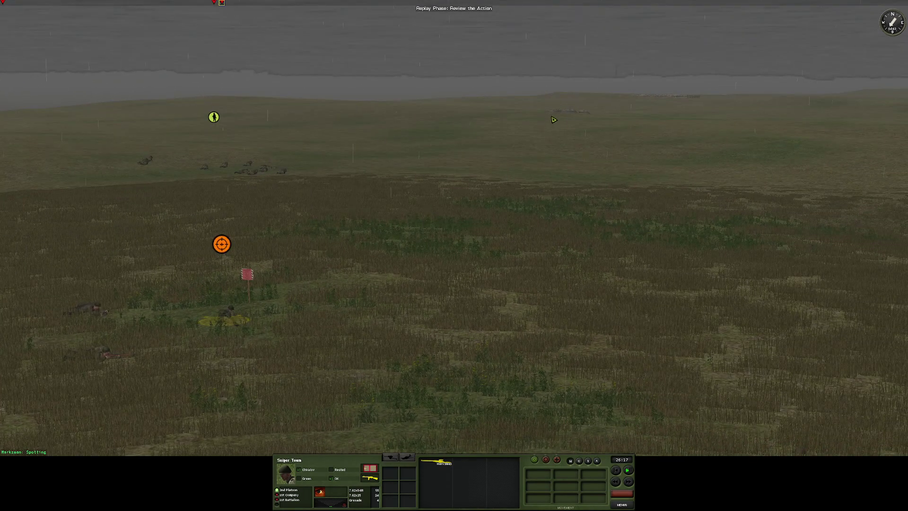
mouse_move(618, 413)
mouse_down()
mouse_move(655, 393)
mouse_move(640, 365)
mouse_up()
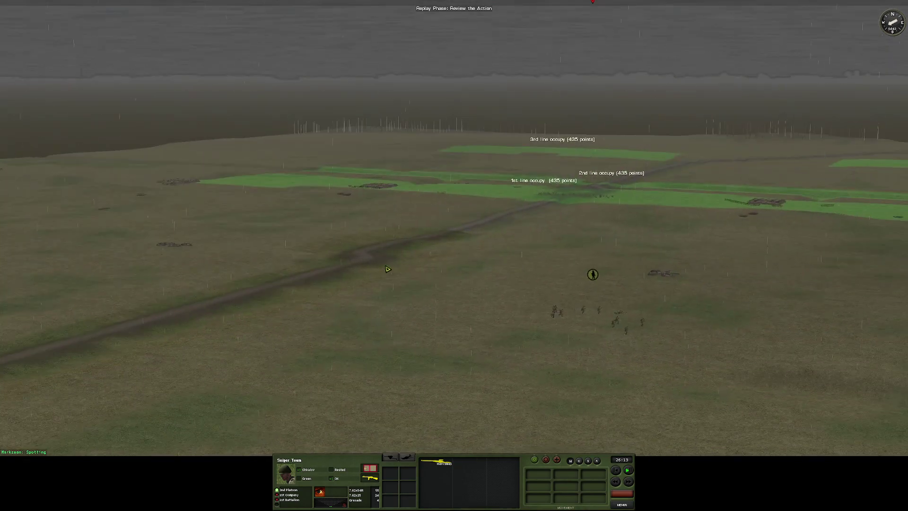
click(386, 269)
key(a)
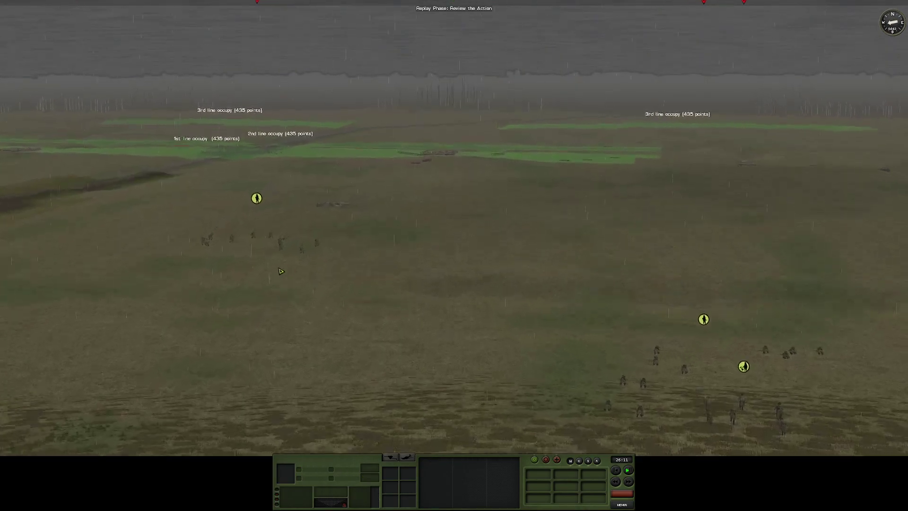
key(w)
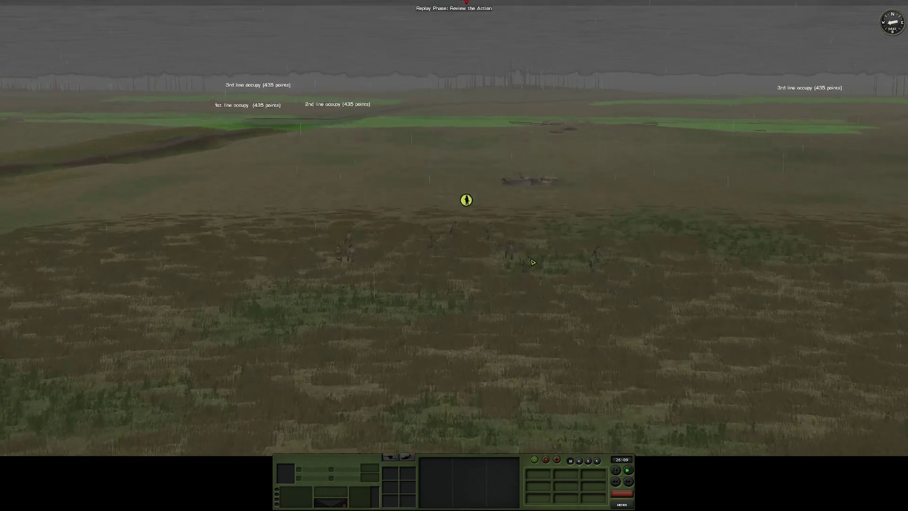
key(w)
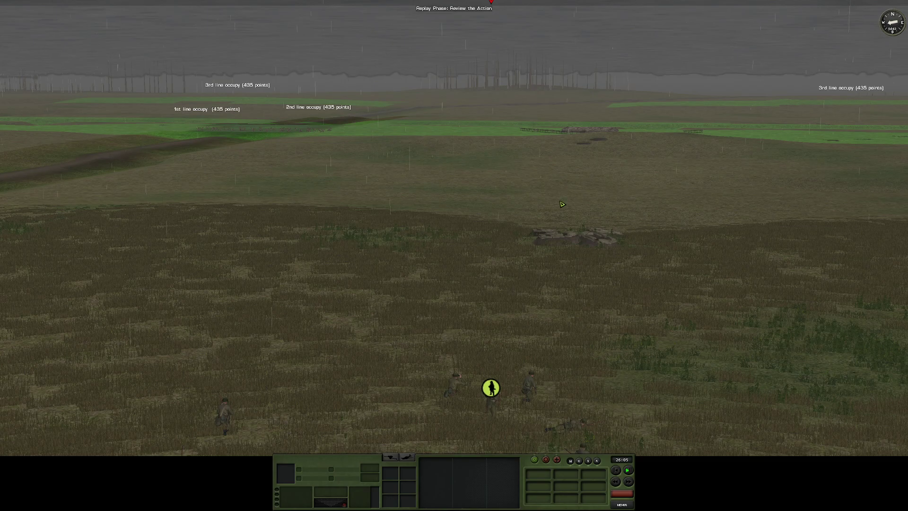
key(s)
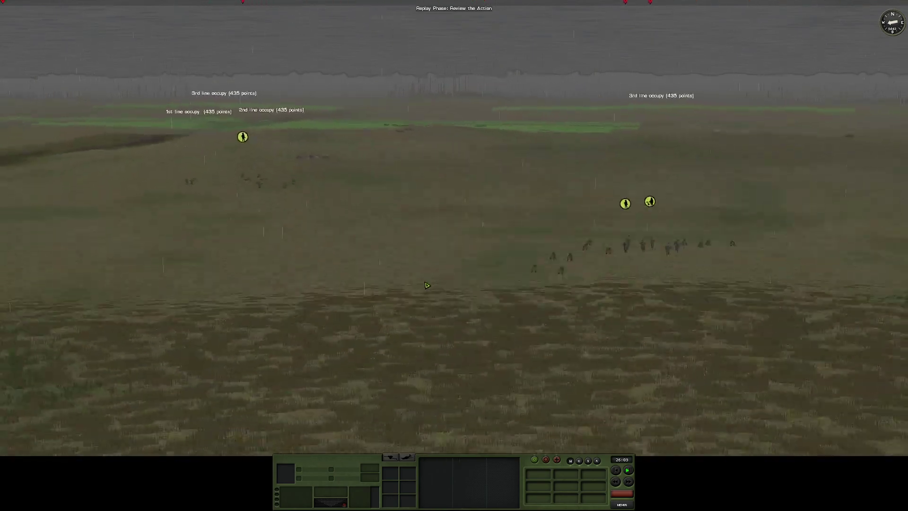
key(d)
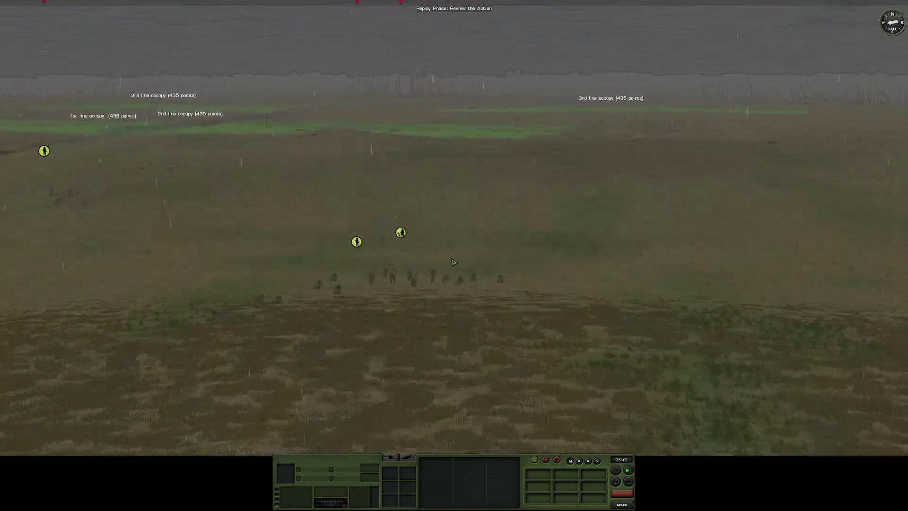
End the replay with Done to begin the Command Phase over the rainy battlefield.
click(623, 493)
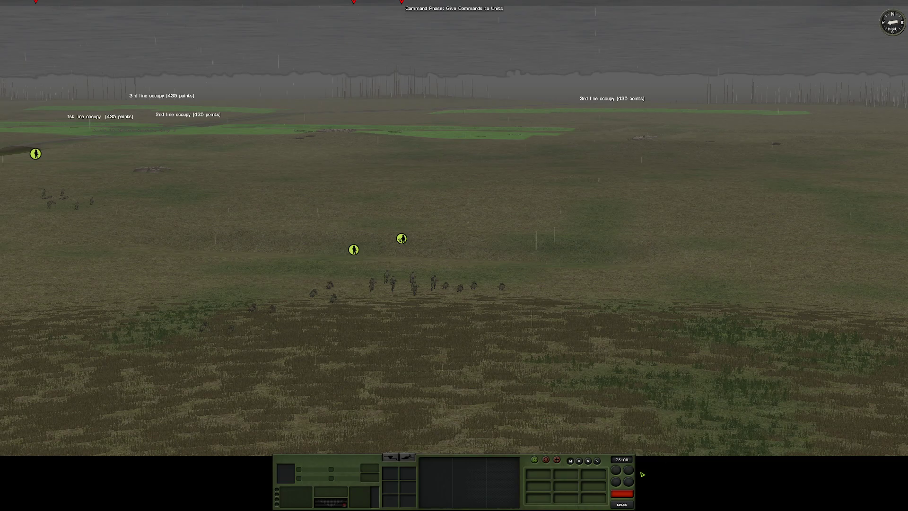
key(s)
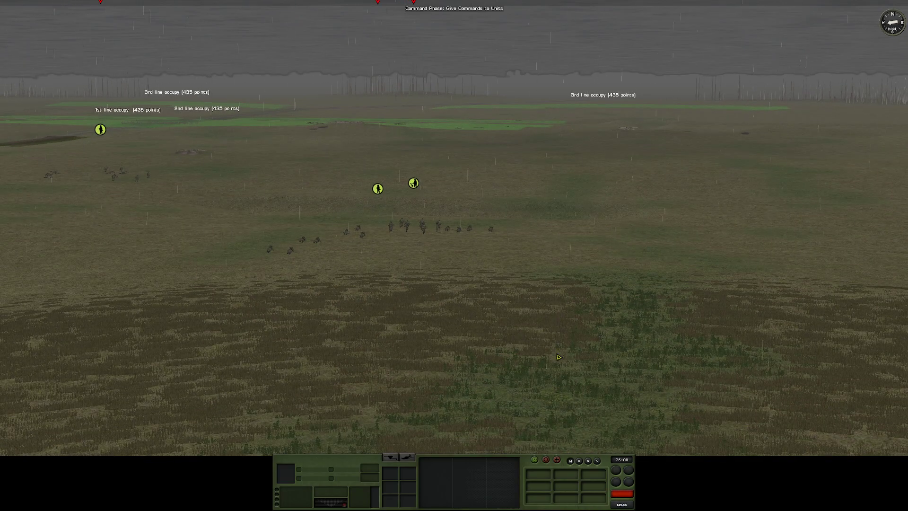